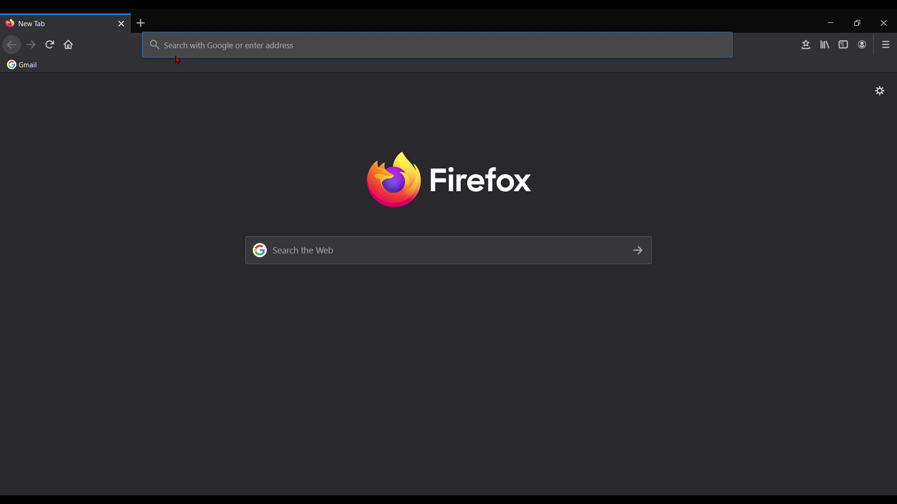
Step: Load igot.gov.in in Firefox's address bar
{"action": "type", "text": "igot"}
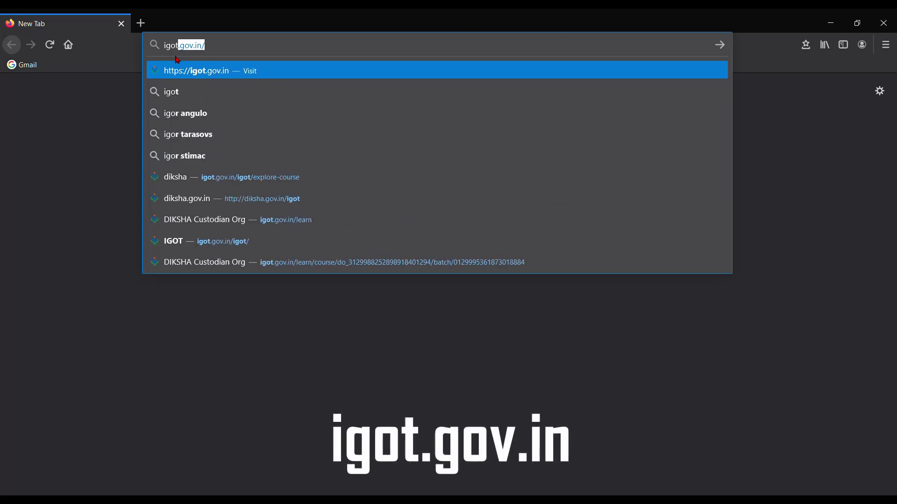
{"action": "type", "text": ".go"}
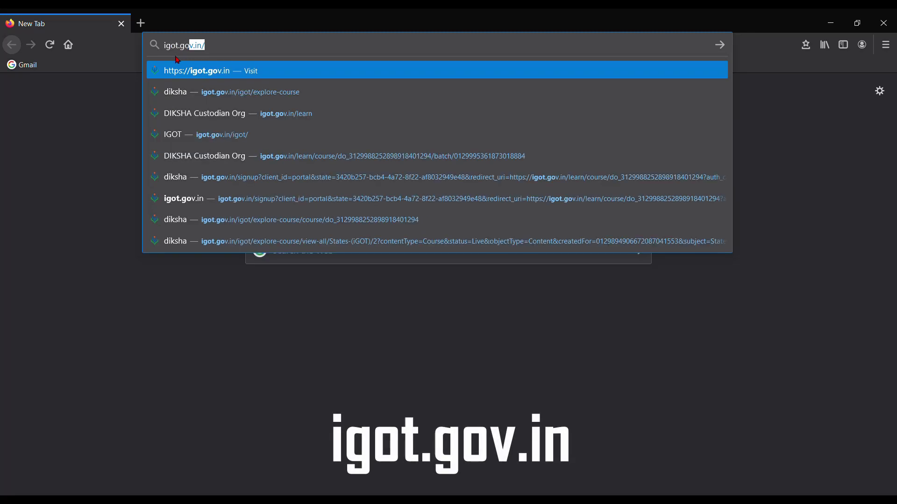
{"action": "type", "text": "v.in"}
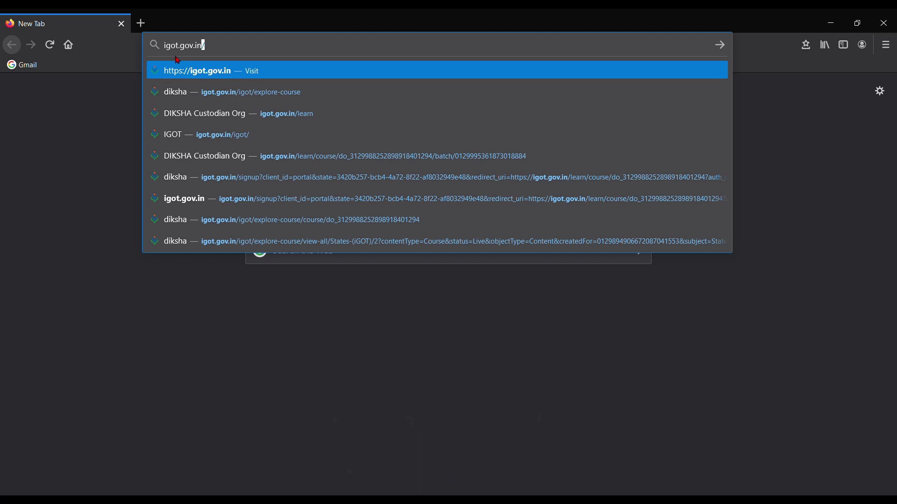
{"action": "key", "text": "Return"}
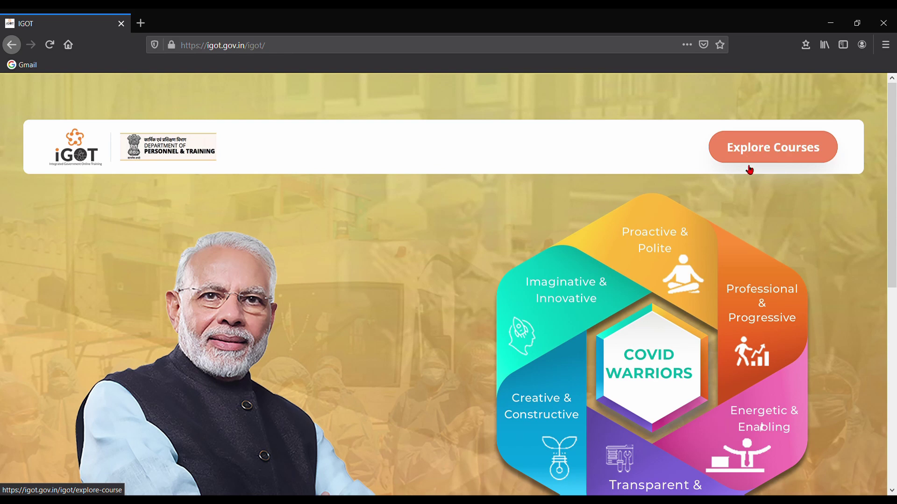
Step: Go from the Explore Courses catalogue to the DIKSHA login page
{"action": "left_click", "coordinate": [794, 156]}
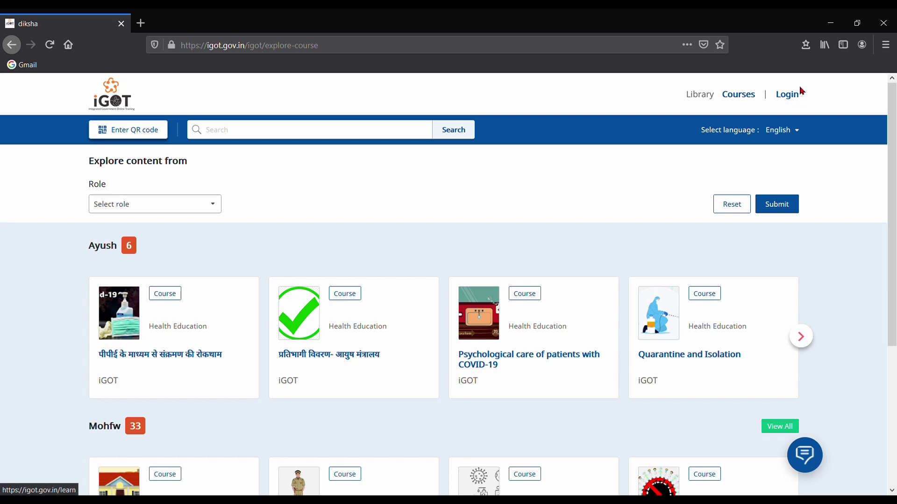
{"action": "left_click", "coordinate": [789, 96]}
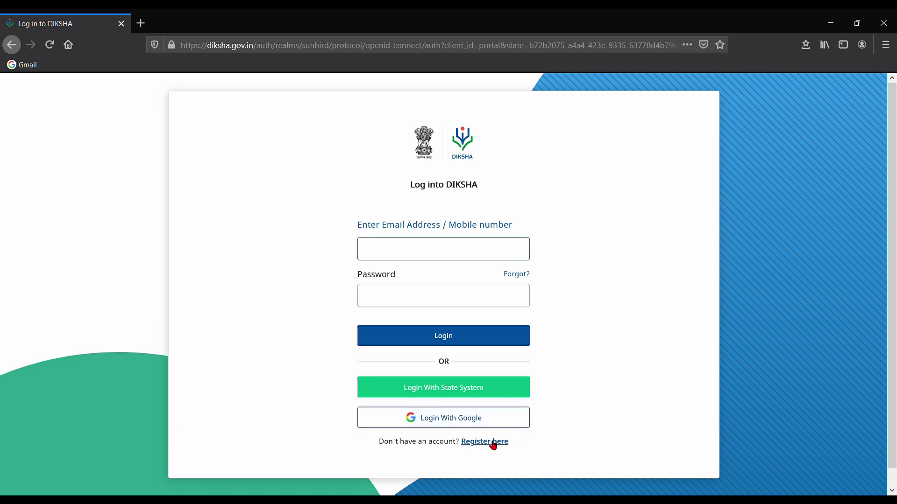
Step: Start a new DIKSHA registration with birth year 1997, the user's full name and mobile number
{"action": "left_click", "coordinate": [493, 443]}
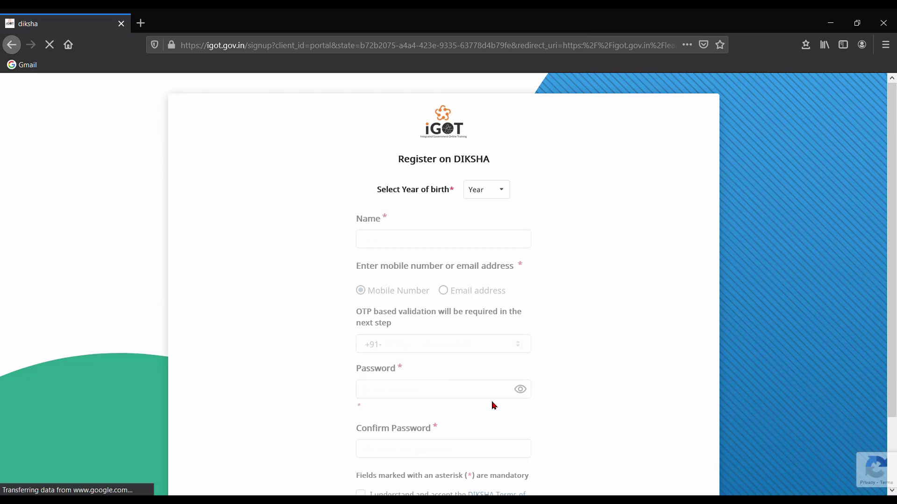
{"action": "left_click", "coordinate": [502, 190]}
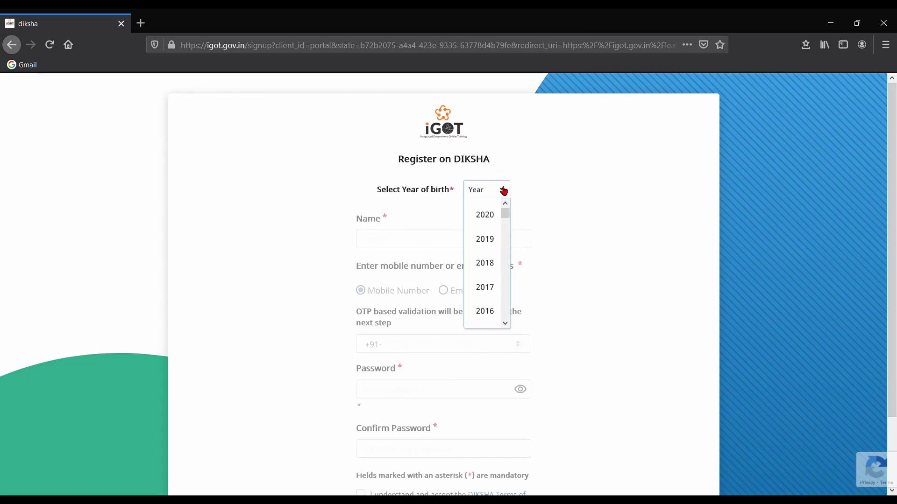
{"action": "scroll", "coordinate": [494, 262], "scroll_direction": "down", "scroll_amount": 6}
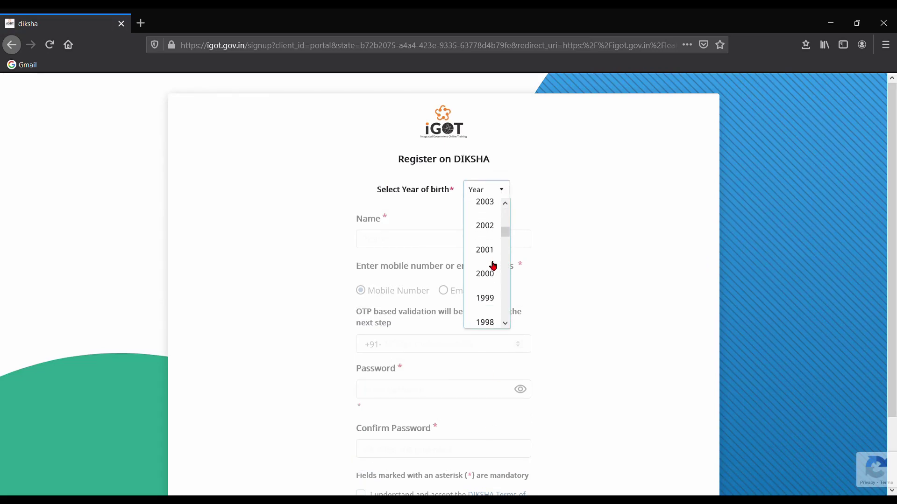
{"action": "scroll", "coordinate": [494, 265], "scroll_direction": "down", "scroll_amount": 1}
{"action": "left_click", "coordinate": [484, 321]}
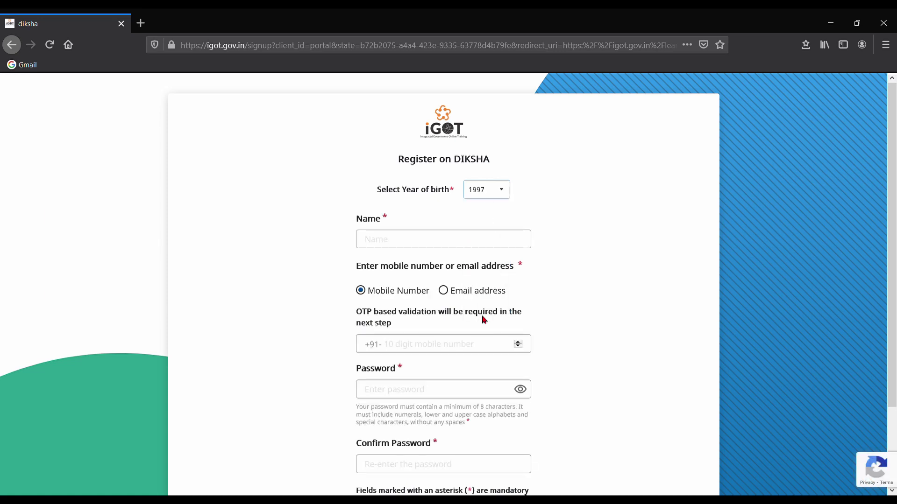
{"action": "left_click", "coordinate": [390, 245]}
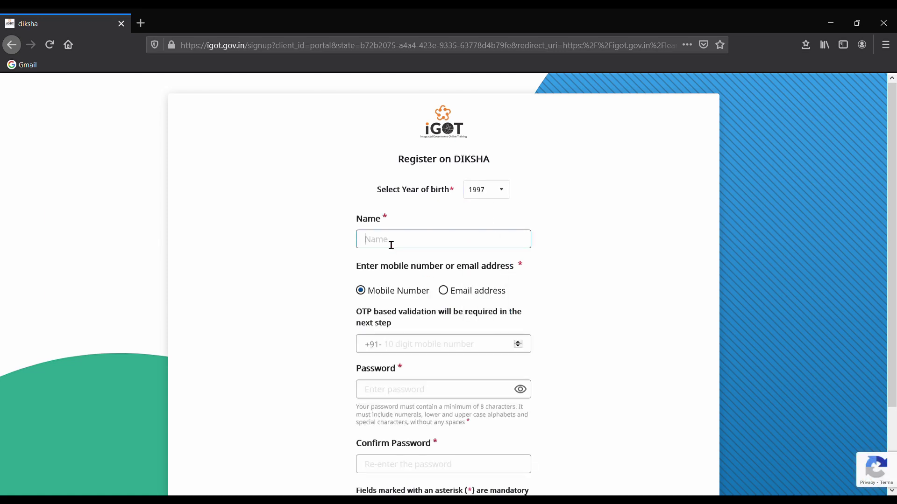
{"action": "left_click", "coordinate": [397, 345]}
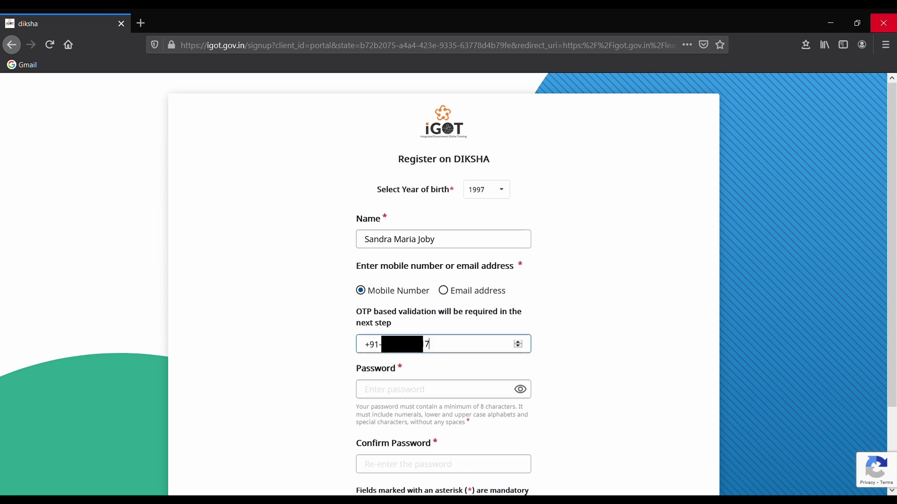
Step: Enter and confirm the account password, accept the Terms of Use, and submit the registration
{"action": "scroll", "coordinate": [608, 229], "scroll_direction": "down", "scroll_amount": 2}
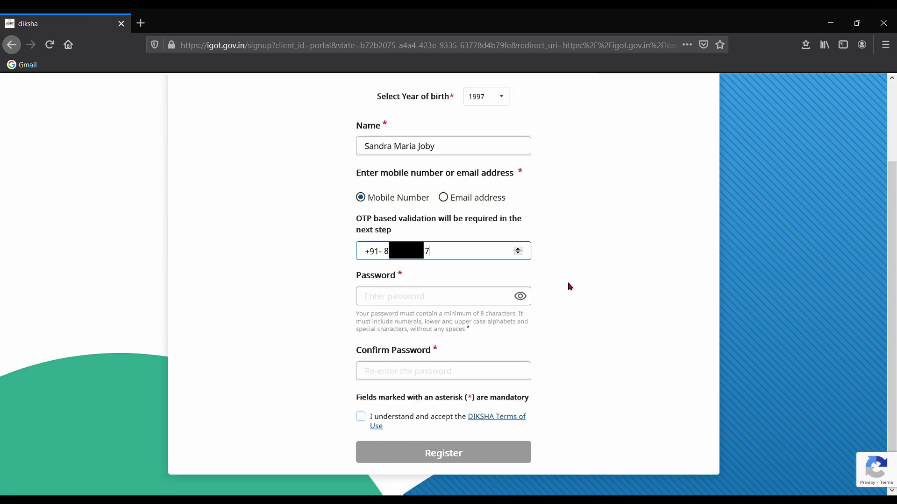
{"action": "left_click", "coordinate": [378, 297]}
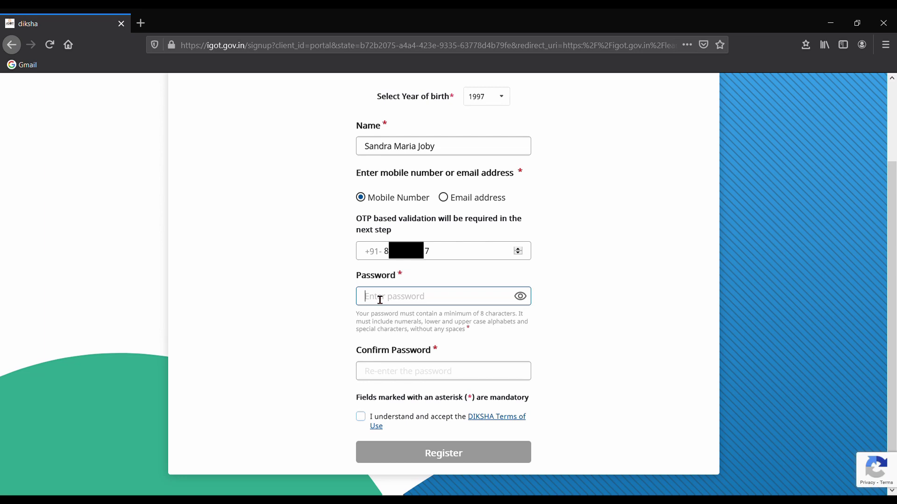
{"action": "left_click", "coordinate": [608, 305]}
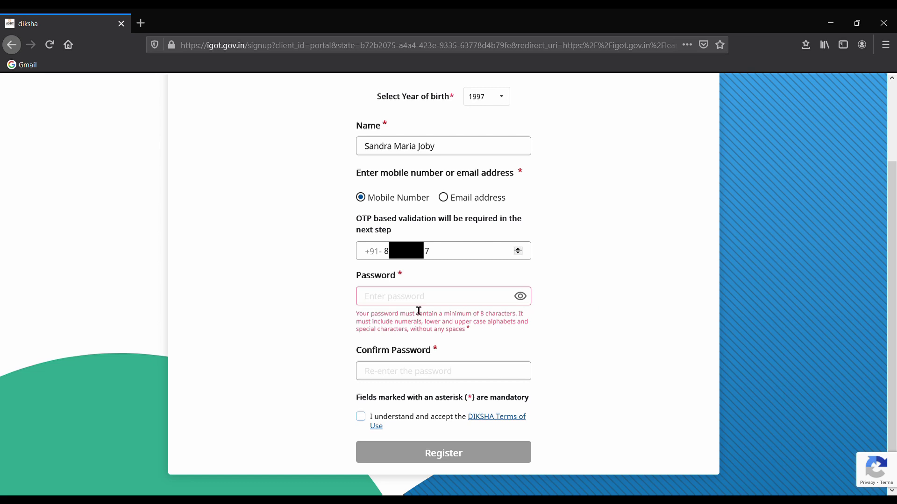
{"action": "left_click", "coordinate": [386, 299]}
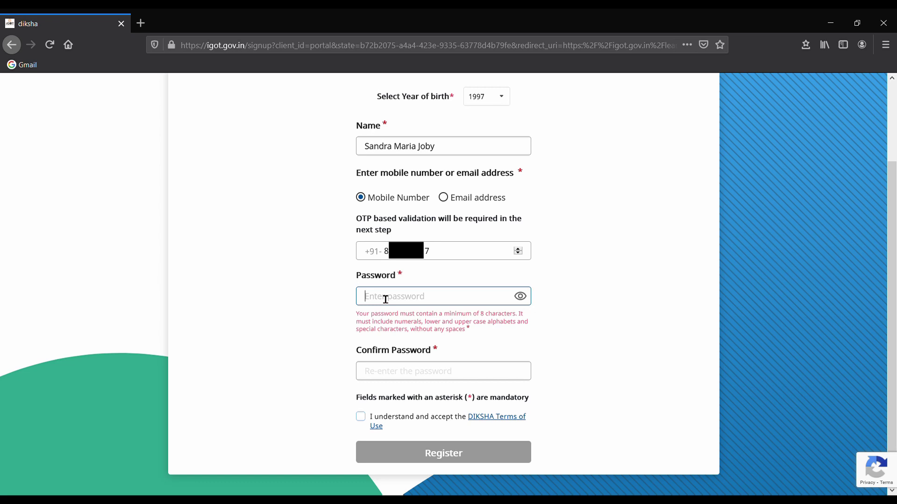
{"action": "type", "text": "•••••••••"}
{"action": "left_click", "coordinate": [384, 376]}
{"action": "type", "text": "•••••••••"}
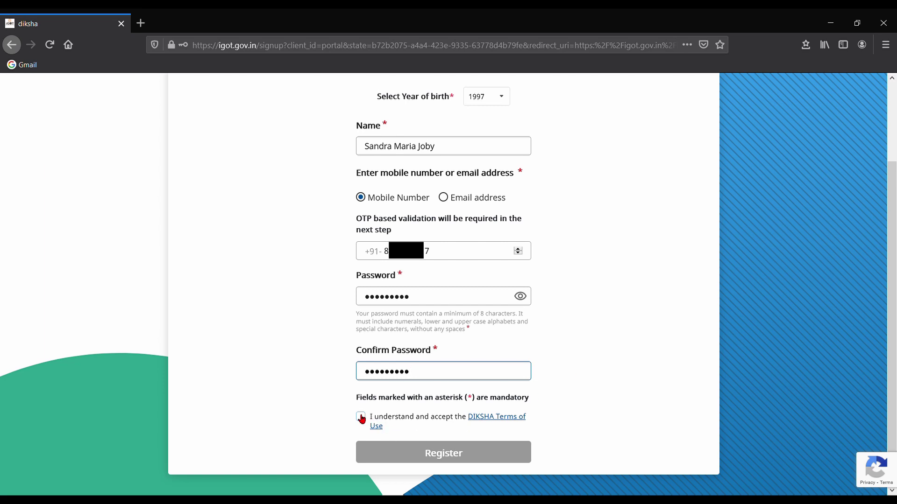
{"action": "left_click", "coordinate": [361, 418]}
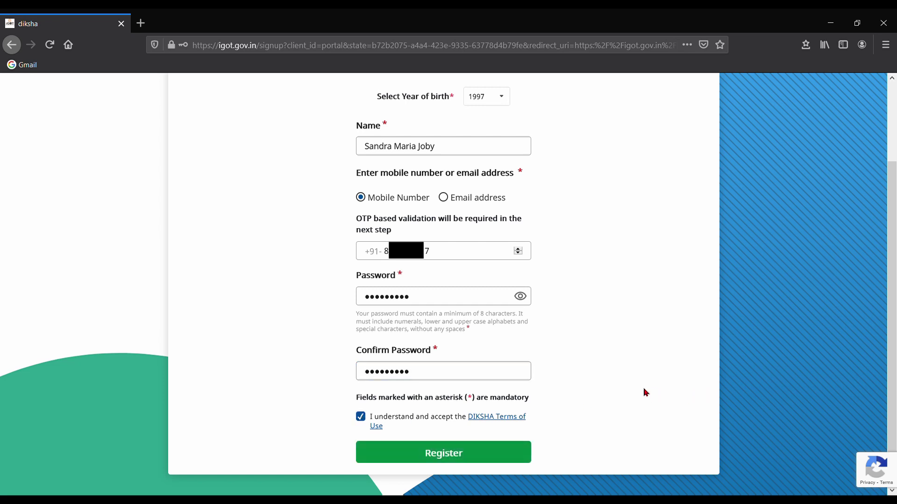
{"action": "left_click", "coordinate": [468, 454]}
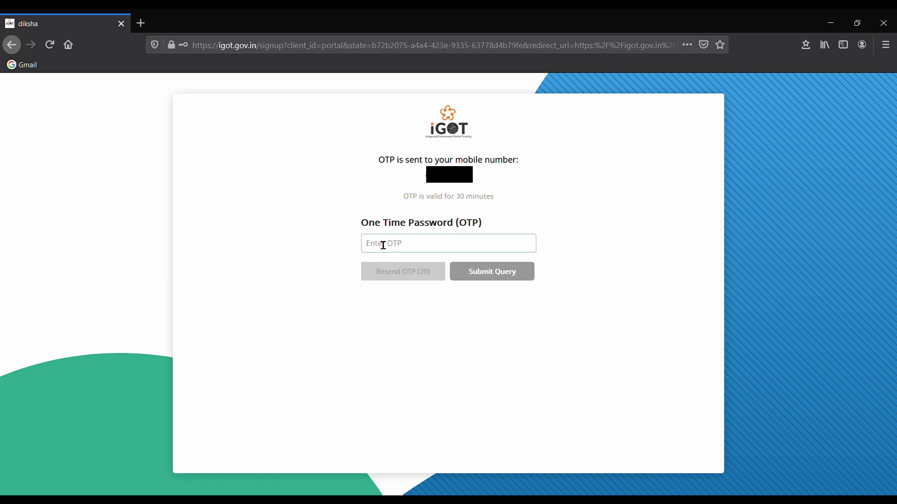
Step: Enter the OTP received on the mobile number and submit it
{"action": "left_click", "coordinate": [383, 246]}
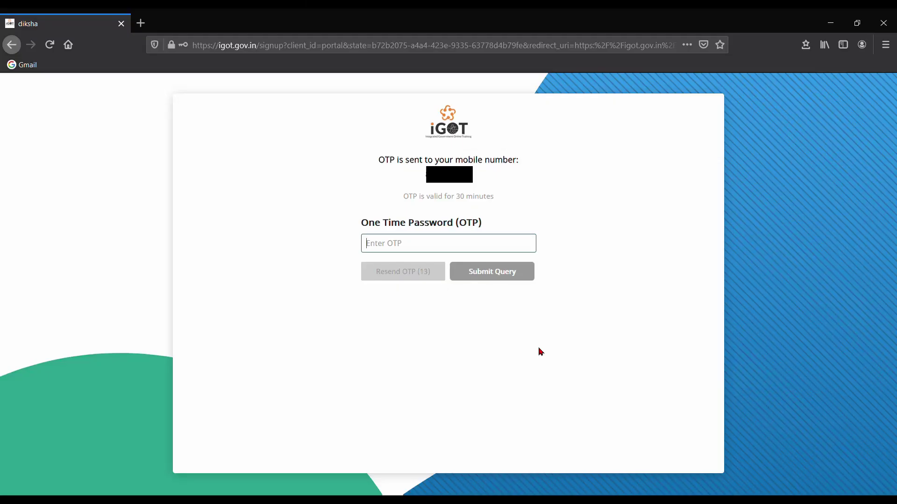
{"action": "type", "text": "3????4"}
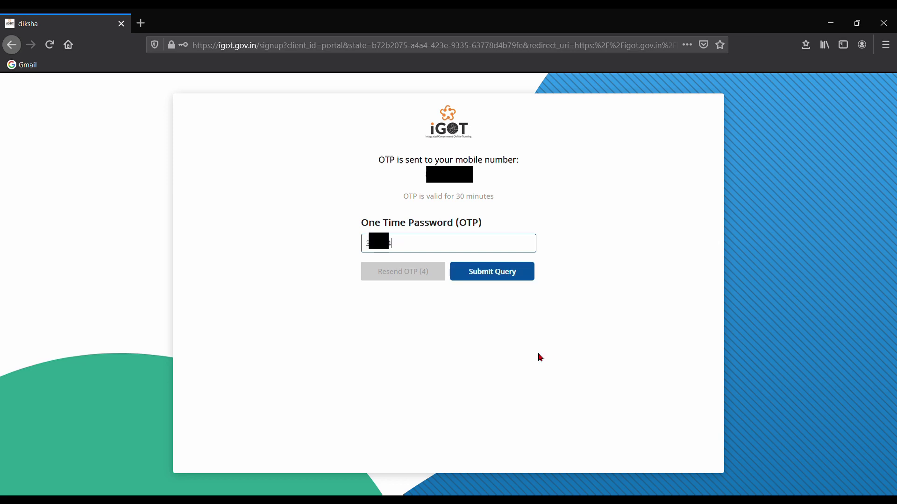
{"action": "left_click", "coordinate": [503, 278]}
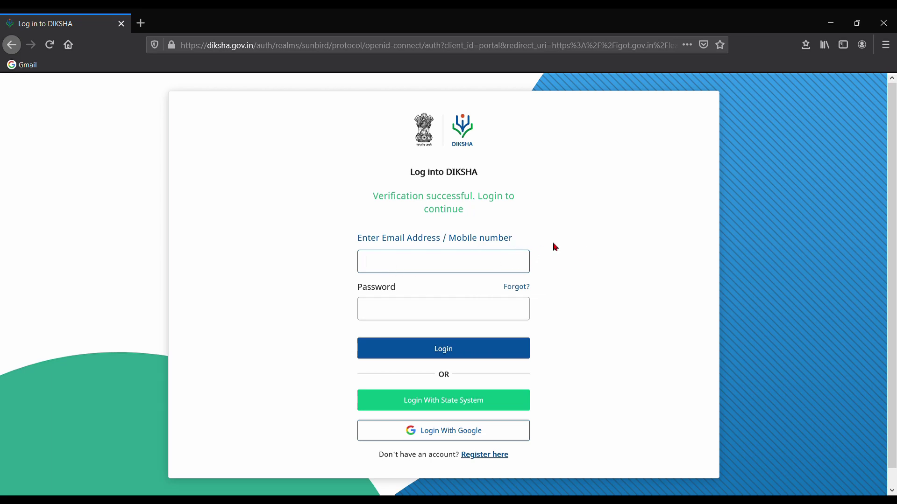
Step: Sign in to DIKSHA with the registered mobile number and account password
{"action": "key", "text": "ctrl+v"}
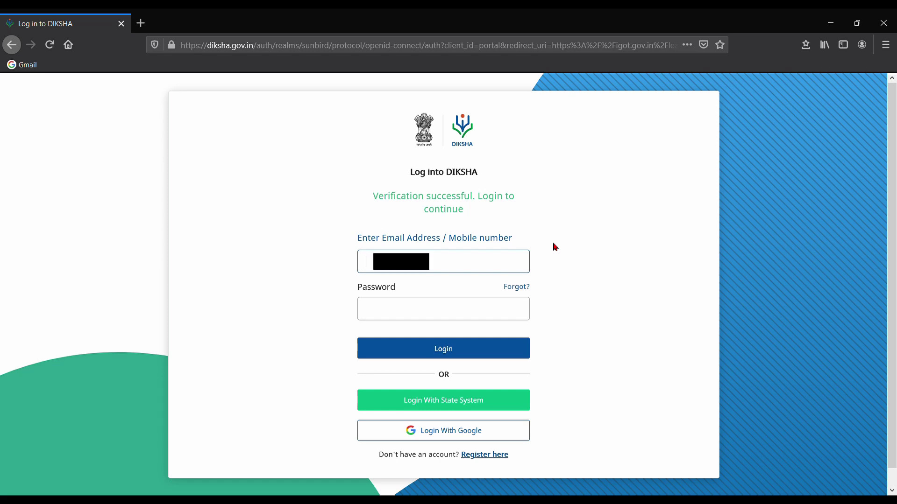
{"action": "left_click", "coordinate": [382, 314]}
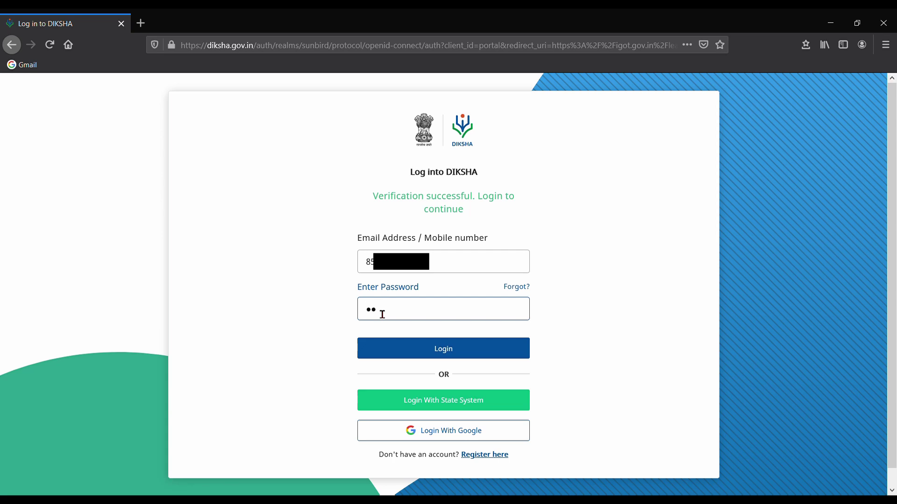
{"action": "key", "text": "ctrl+v"}
{"action": "left_click", "coordinate": [435, 349]}
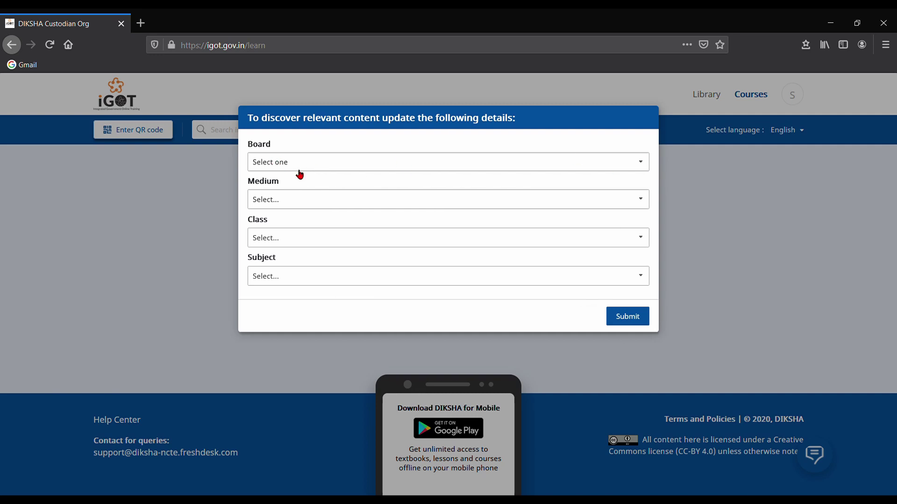
Step: Choose State (Kerala) as the board and Malayalam as the medium
{"action": "left_click", "coordinate": [642, 167]}
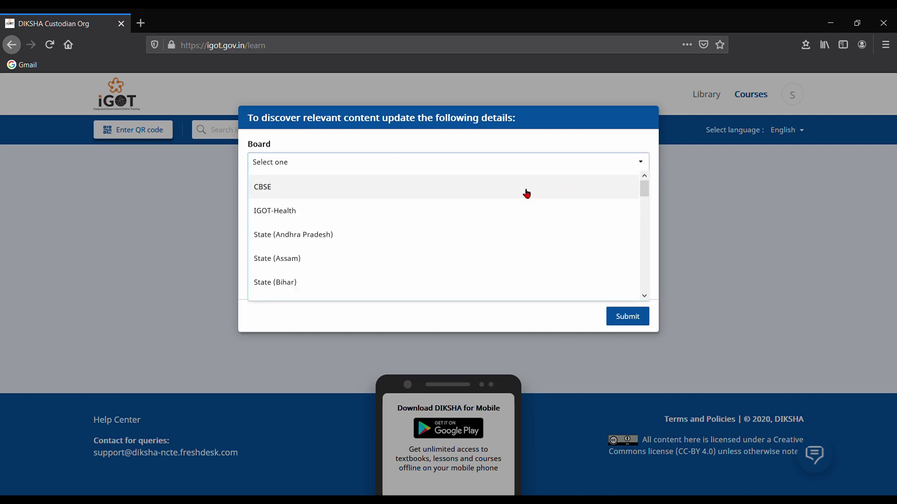
{"action": "scroll", "coordinate": [439, 228], "scroll_direction": "down", "scroll_amount": 5}
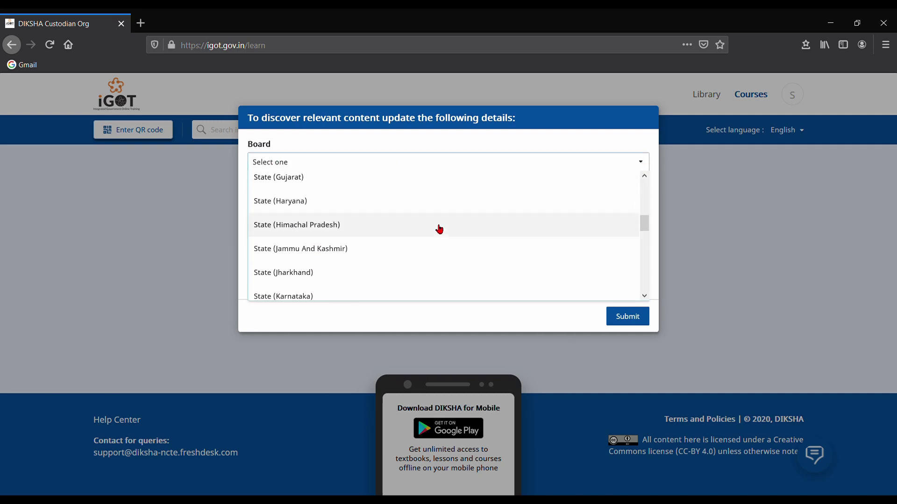
{"action": "scroll", "coordinate": [438, 228], "scroll_direction": "down", "scroll_amount": 2}
{"action": "left_click", "coordinate": [301, 263]}
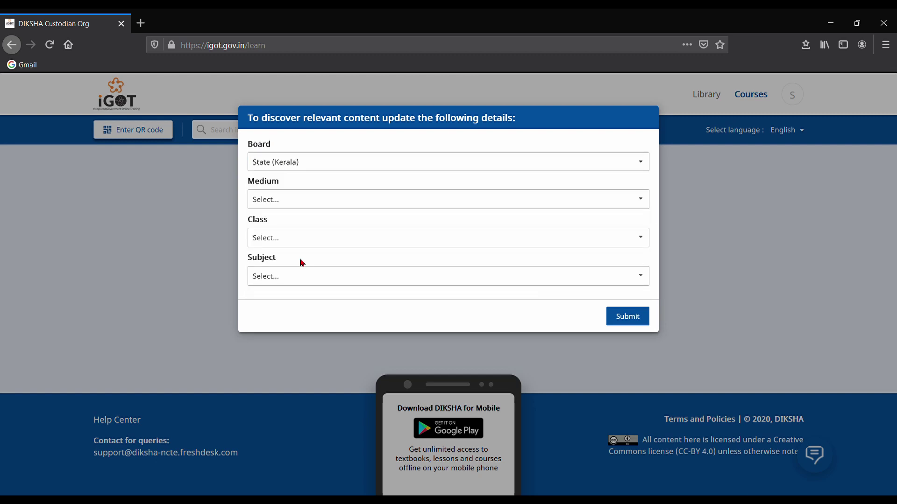
{"action": "left_click", "coordinate": [646, 200]}
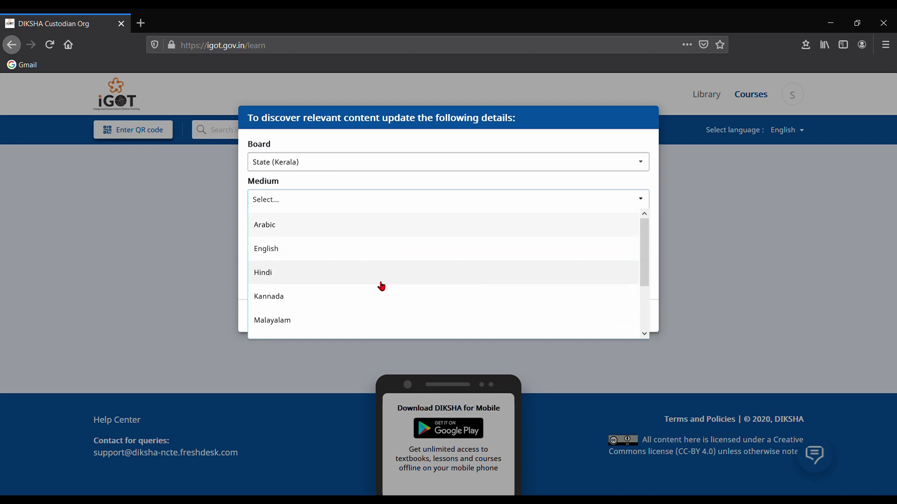
{"action": "left_click", "coordinate": [312, 325]}
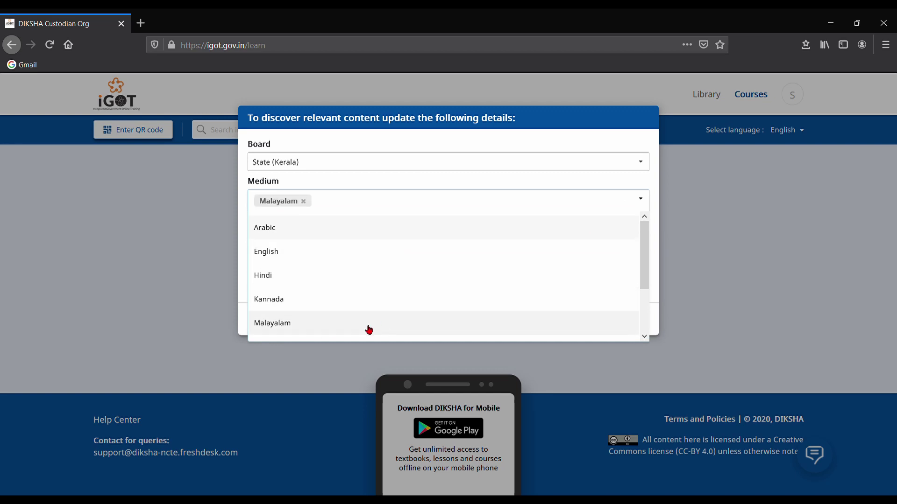
{"action": "left_click", "coordinate": [676, 246]}
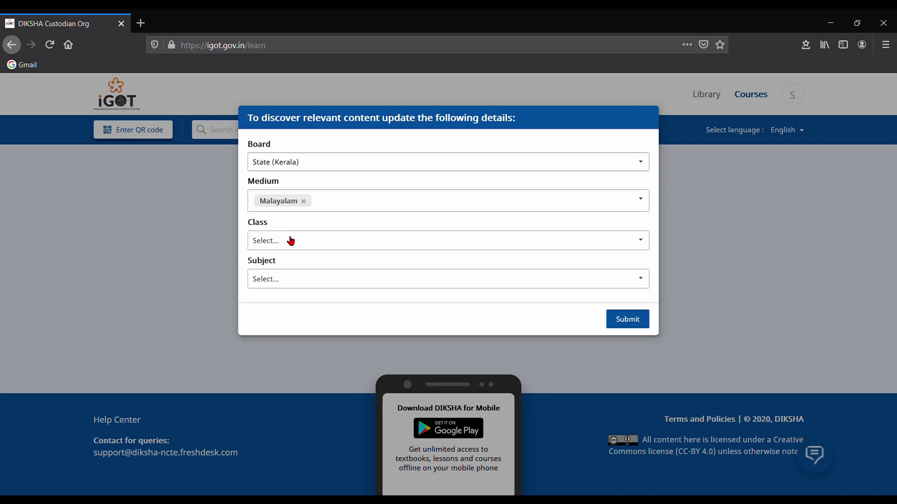
Step: Choose Class 9 and subject Social Science I, then save the preferences
{"action": "left_click", "coordinate": [642, 240]}
{"action": "scroll", "coordinate": [326, 328], "scroll_direction": "down", "scroll_amount": 5}
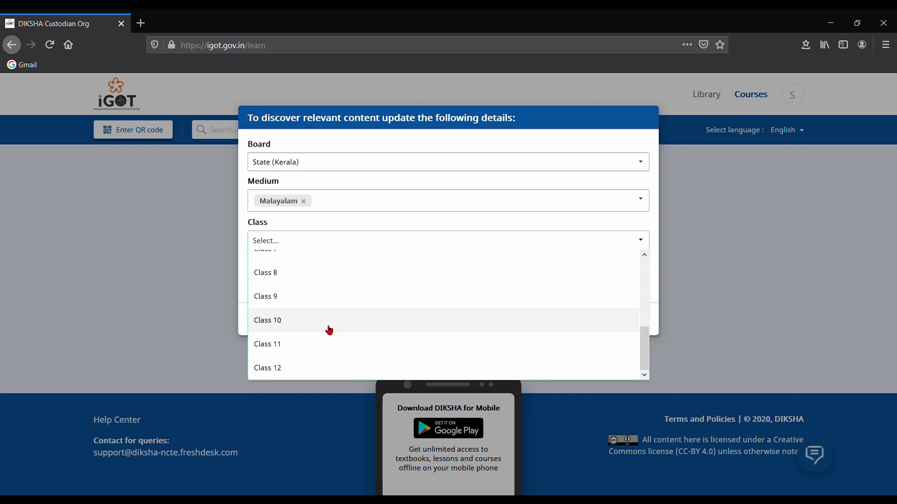
{"action": "left_click", "coordinate": [294, 297]}
{"action": "left_click", "coordinate": [657, 281]}
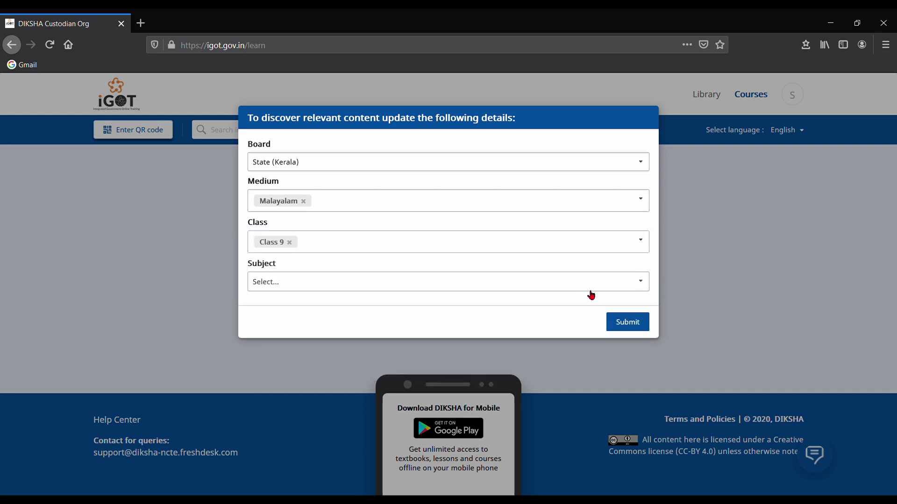
{"action": "left_click", "coordinate": [643, 282]}
{"action": "scroll", "coordinate": [341, 358], "scroll_direction": "down", "scroll_amount": 5}
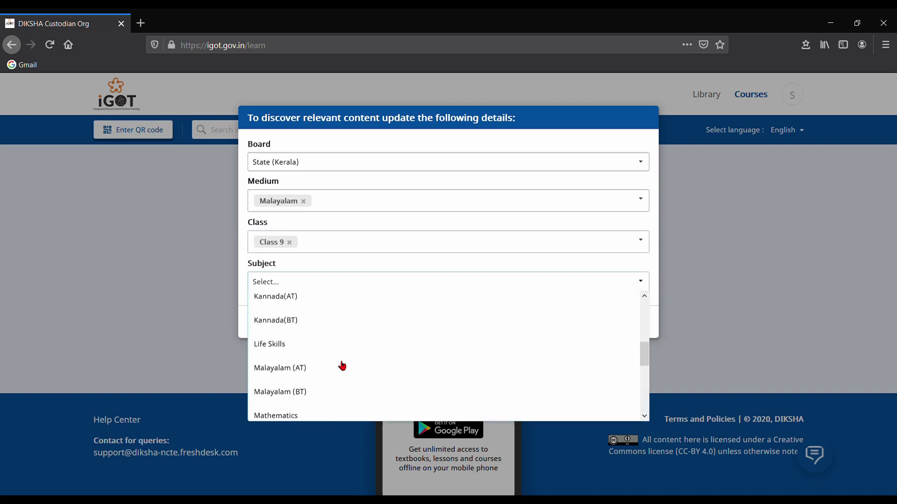
{"action": "scroll", "coordinate": [341, 364], "scroll_direction": "down", "scroll_amount": 3}
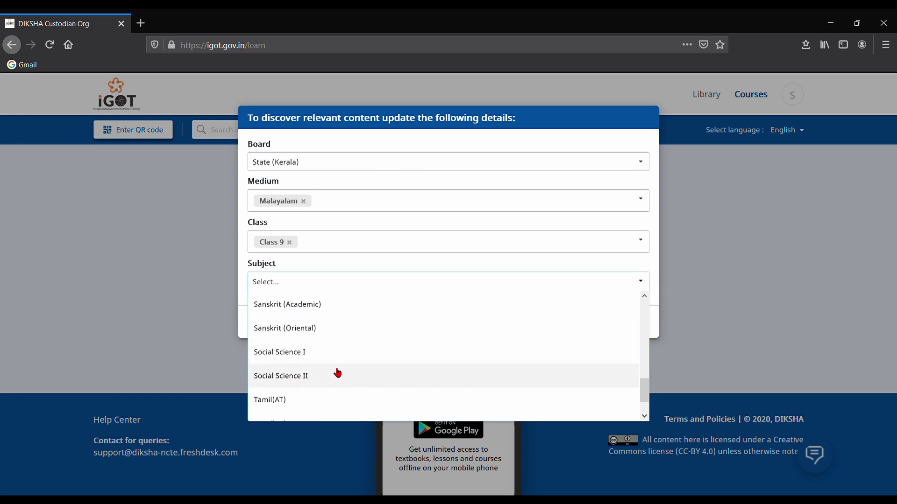
{"action": "left_click", "coordinate": [309, 360]}
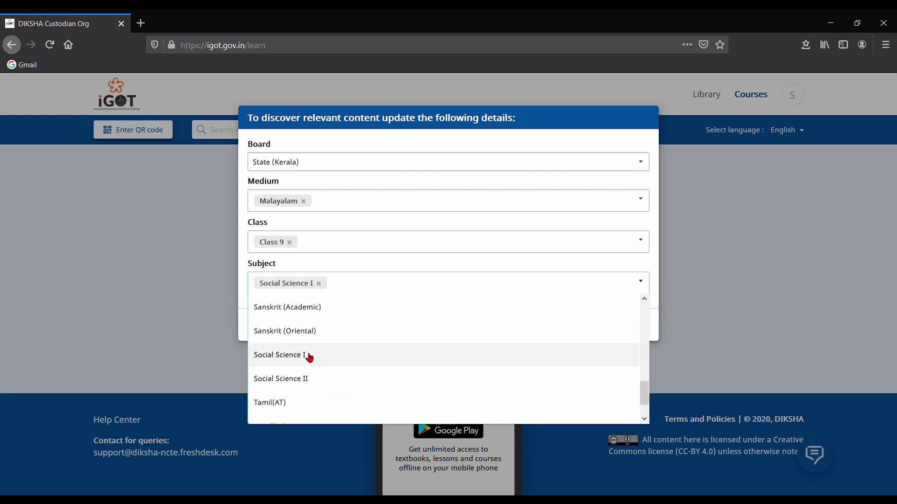
{"action": "left_click", "coordinate": [656, 322]}
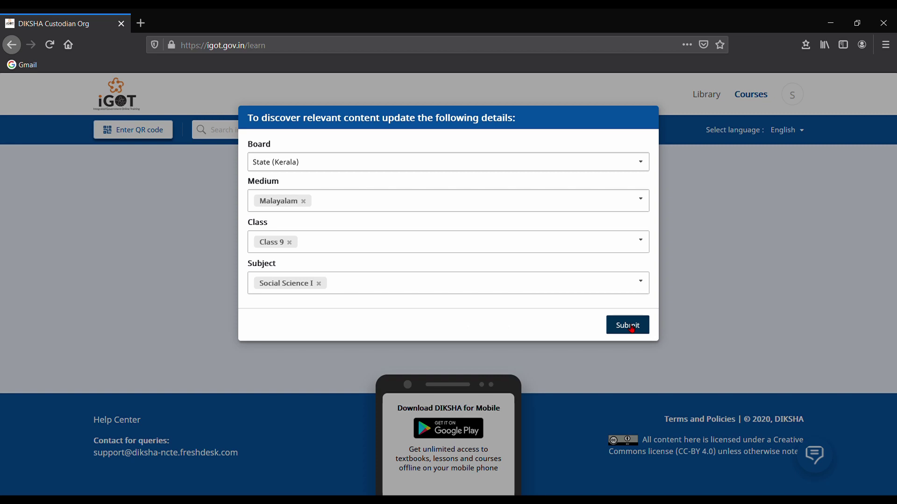
{"action": "left_click", "coordinate": [631, 327]}
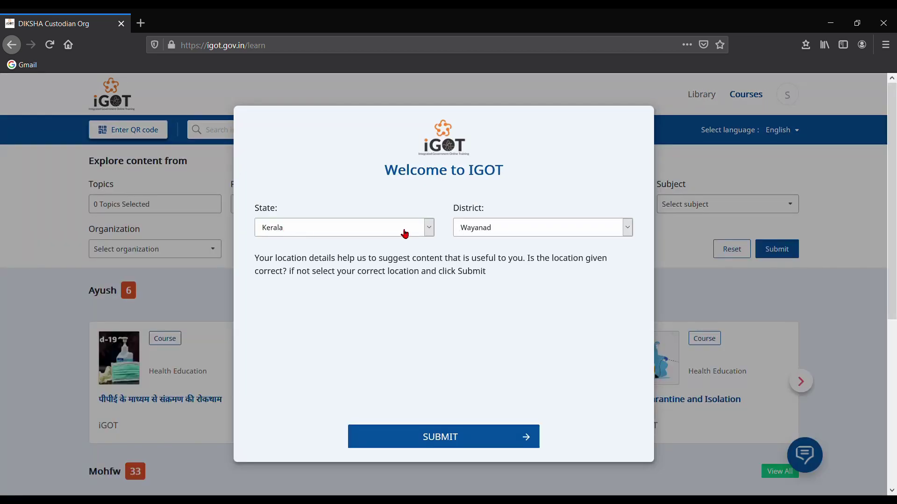
Step: Confirm the auto-filled location State Kerala, District Wayanad in the welcome dialog
{"action": "left_click", "coordinate": [433, 227]}
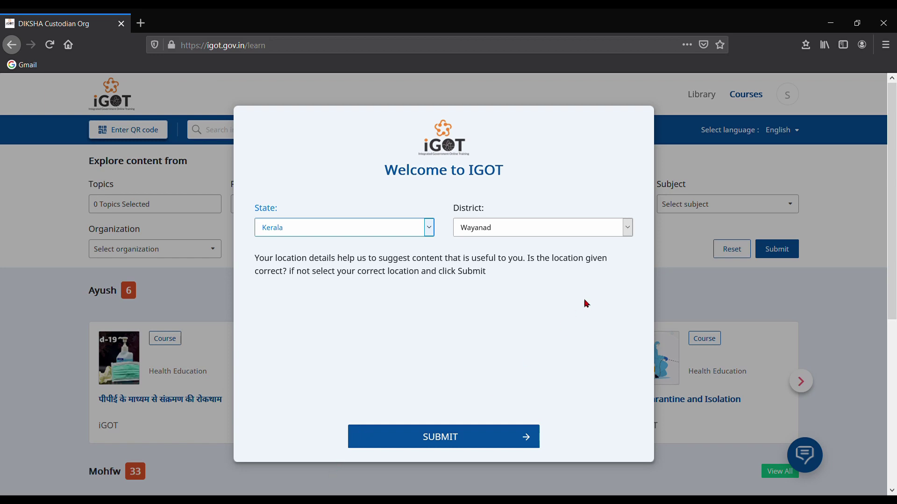
{"action": "left_click", "coordinate": [626, 229]}
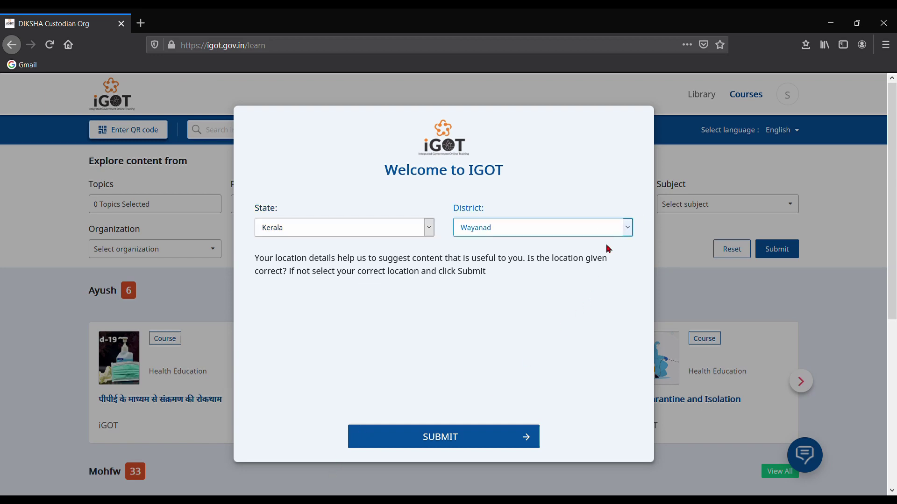
{"action": "left_click", "coordinate": [475, 442]}
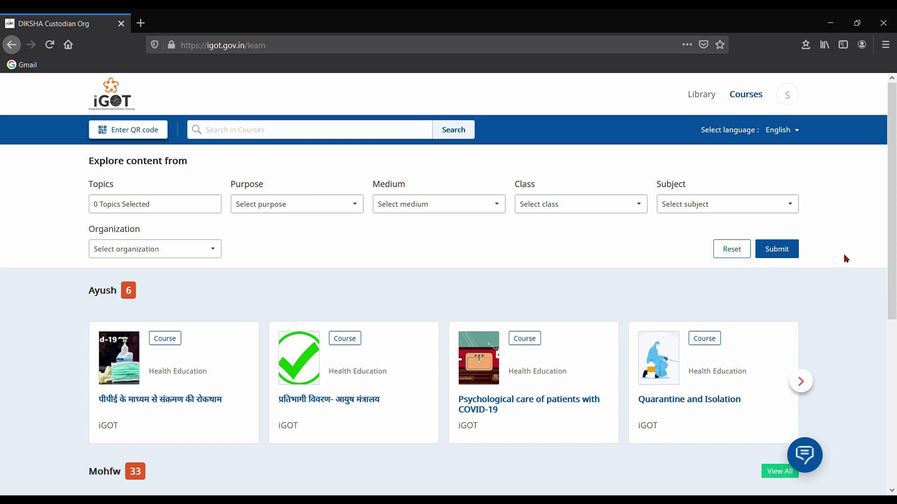
Step: Search the course catalogue for 'Basics of Covid'
{"action": "left_click", "coordinate": [239, 135]}
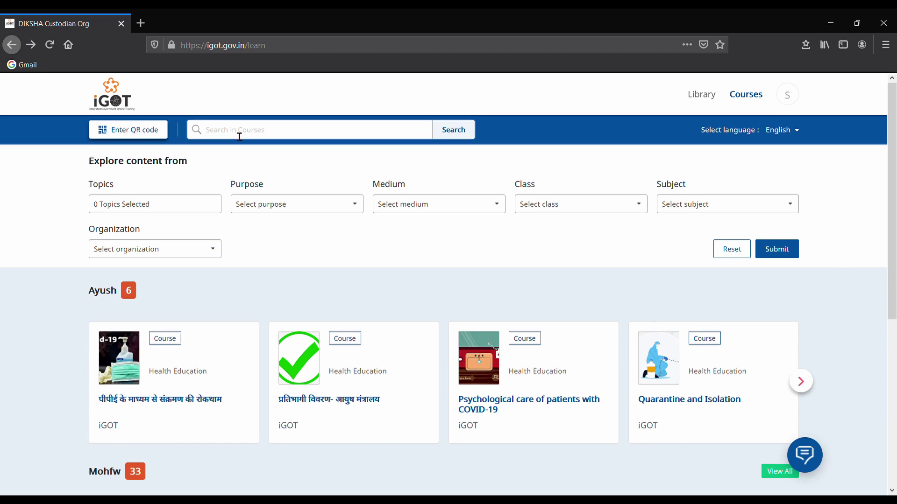
{"action": "type", "text": "Basics of Covid"}
{"action": "key", "text": "Return"}
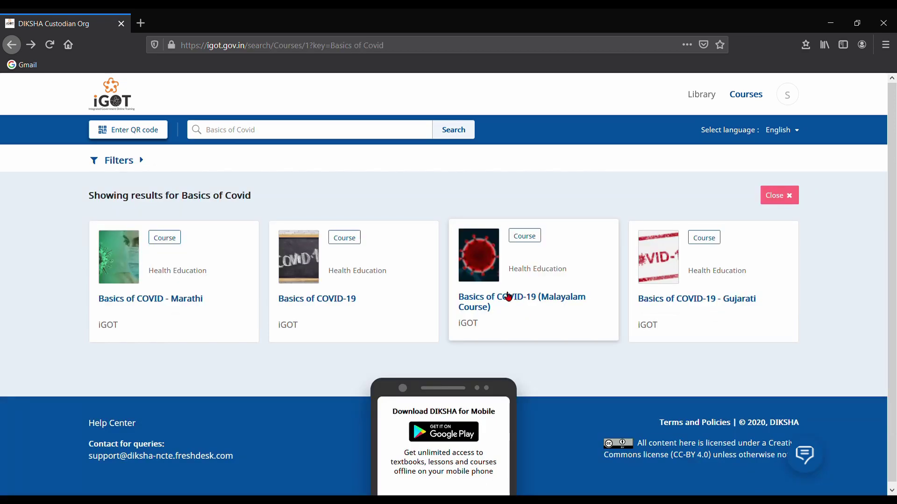
Step: Open Basics of COVID-19 (Malayalam Course), join its ongoing batch, and view the modules
{"action": "left_click", "coordinate": [531, 301]}
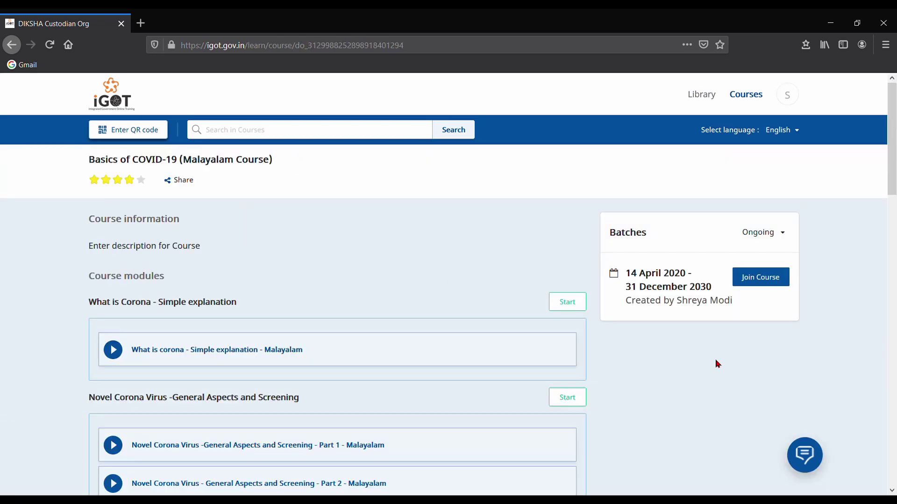
{"action": "scroll", "coordinate": [250, 226], "scroll_direction": "down", "scroll_amount": 15}
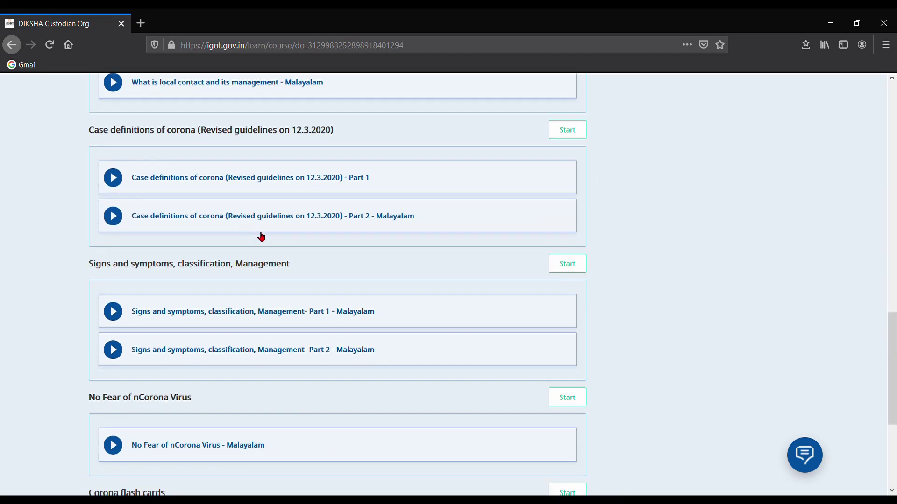
{"action": "scroll", "coordinate": [262, 237], "scroll_direction": "up", "scroll_amount": 15}
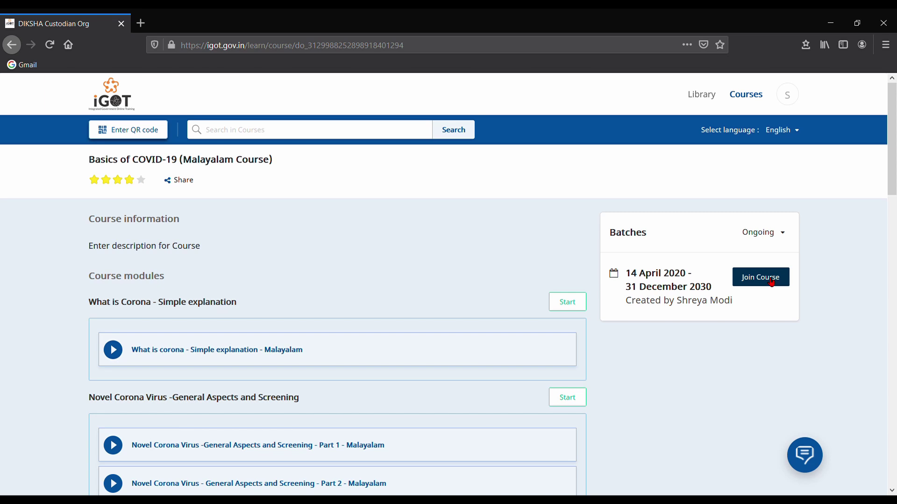
{"action": "left_click", "coordinate": [772, 281]}
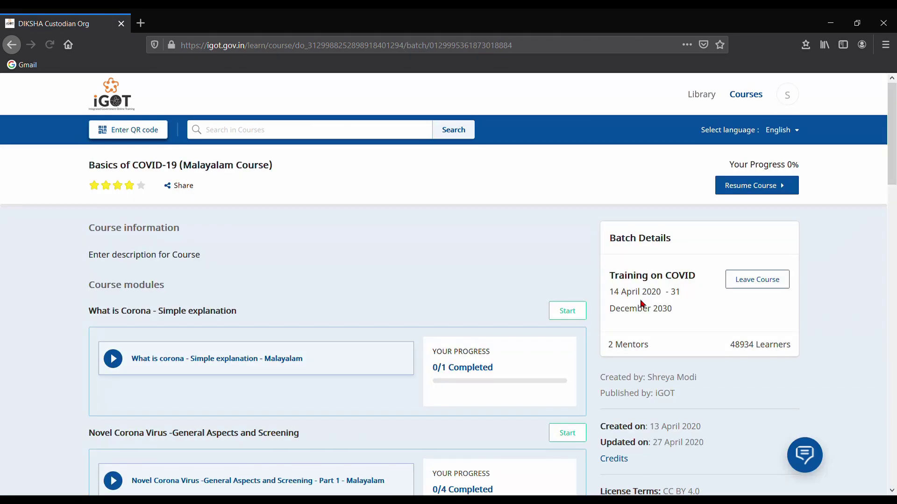
{"action": "scroll", "coordinate": [491, 280], "scroll_direction": "down", "scroll_amount": 3}
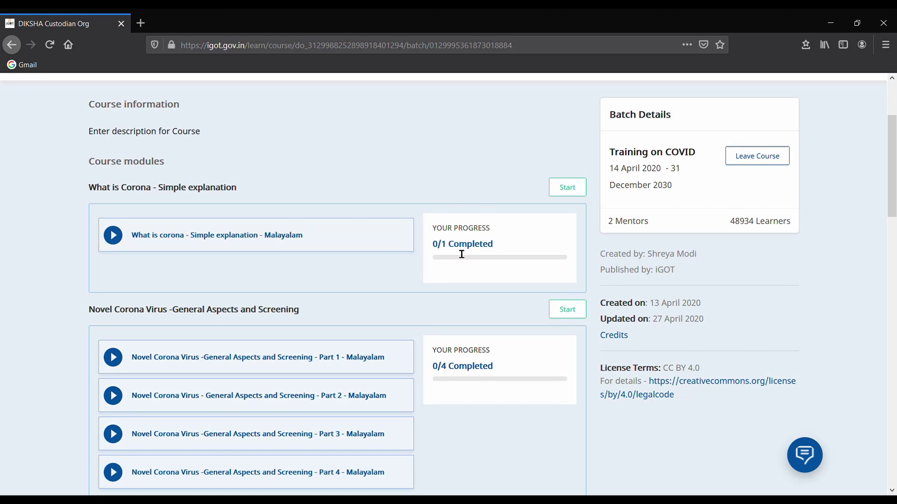
Step: Play the 'What is Corona - Simple explanation' video through, dismiss the rating prompt, and return to the course
{"action": "left_click", "coordinate": [567, 188]}
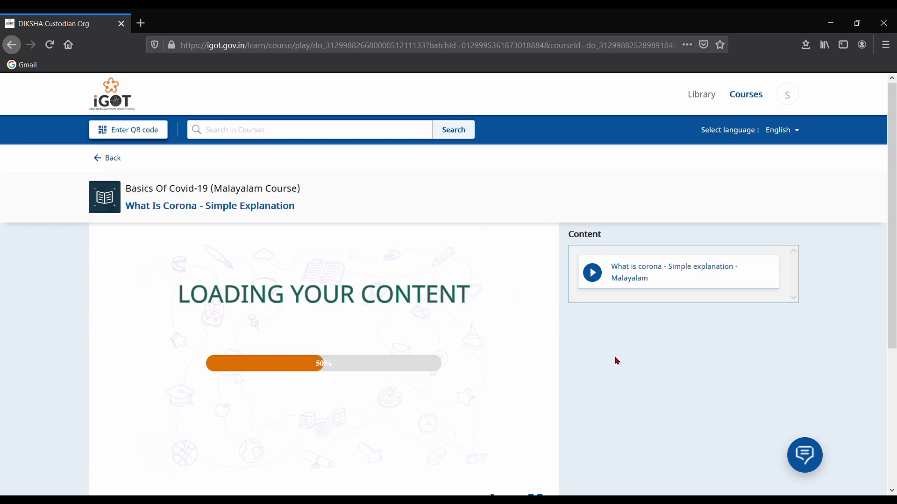
{"action": "scroll", "coordinate": [615, 361], "scroll_direction": "down", "scroll_amount": 5}
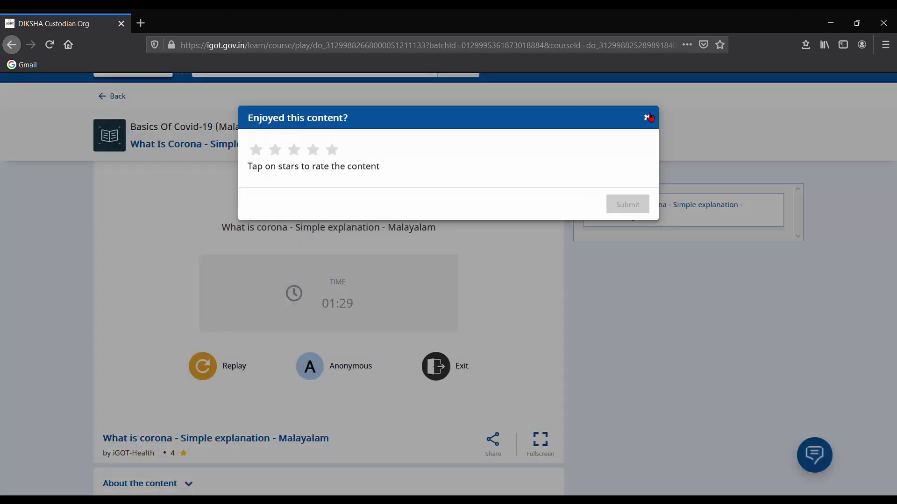
{"action": "left_click", "coordinate": [645, 118]}
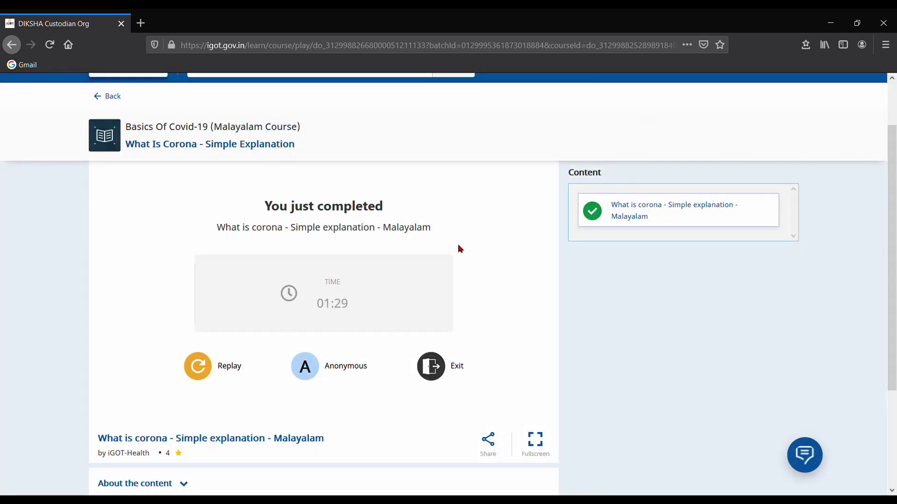
{"action": "scroll", "coordinate": [644, 341], "scroll_direction": "up", "scroll_amount": 2}
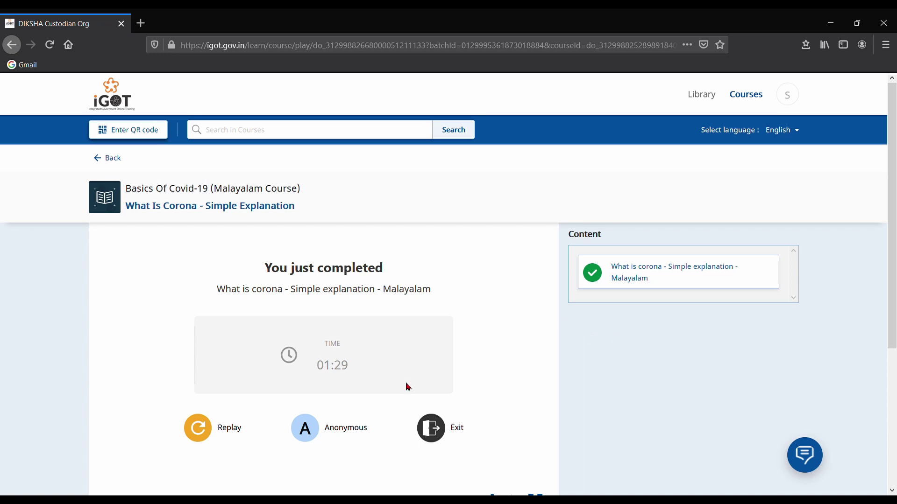
{"action": "left_click", "coordinate": [112, 158]}
{"action": "scroll", "coordinate": [438, 272], "scroll_direction": "down", "scroll_amount": 4}
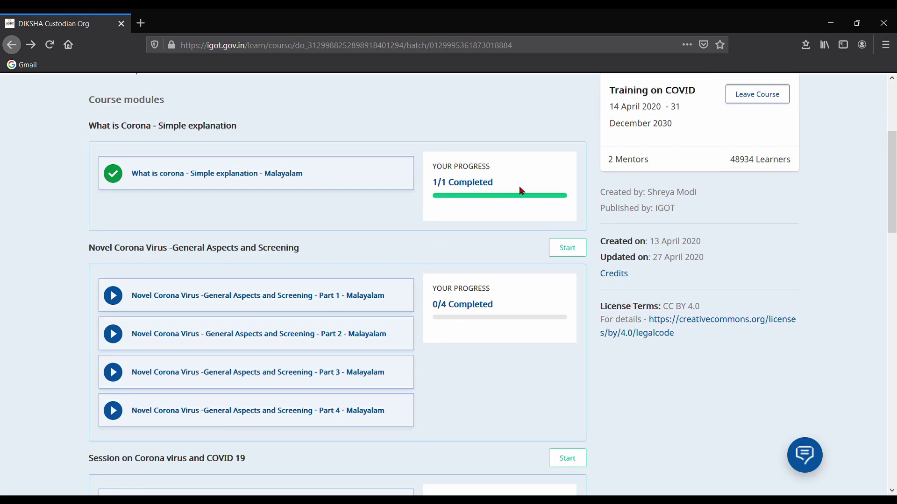
Step: Play the Corona Flash Cards - Malayalam module through, then return to the course page at 100% progress
{"action": "scroll", "coordinate": [467, 214], "scroll_direction": "down", "scroll_amount": 3}
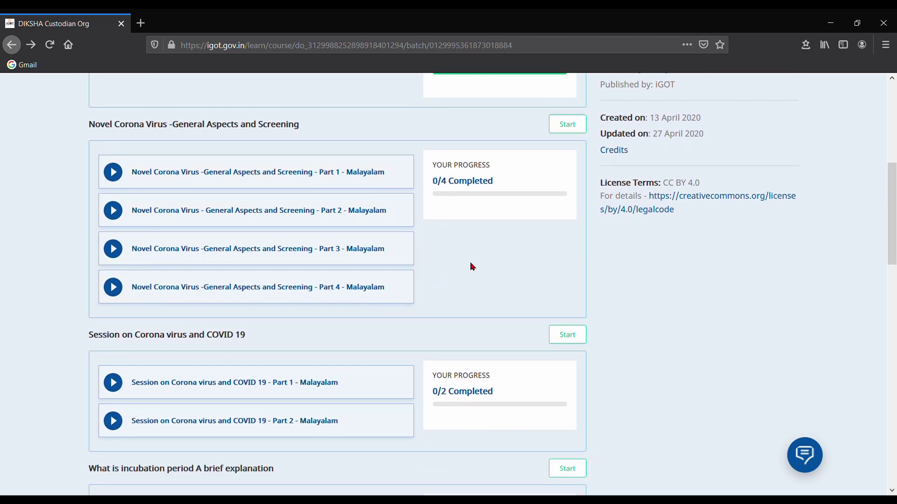
{"action": "scroll", "coordinate": [471, 263], "scroll_direction": "down", "scroll_amount": 2}
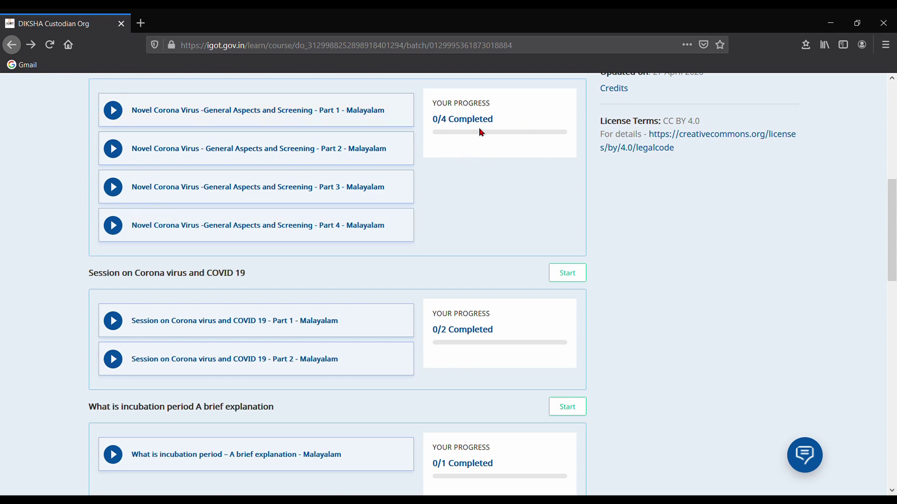
{"action": "scroll", "coordinate": [497, 232], "scroll_direction": "down", "scroll_amount": 6}
{"action": "scroll", "coordinate": [497, 232], "scroll_direction": "down", "scroll_amount": 7}
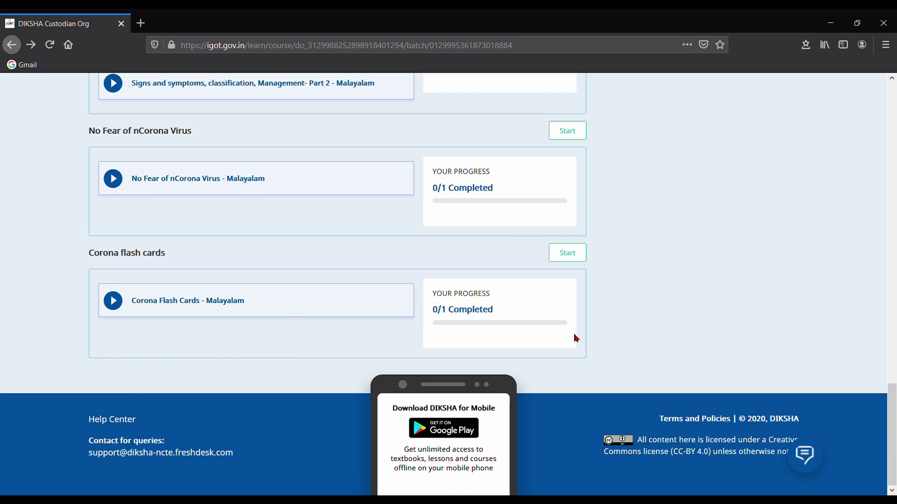
{"action": "left_click", "coordinate": [567, 253]}
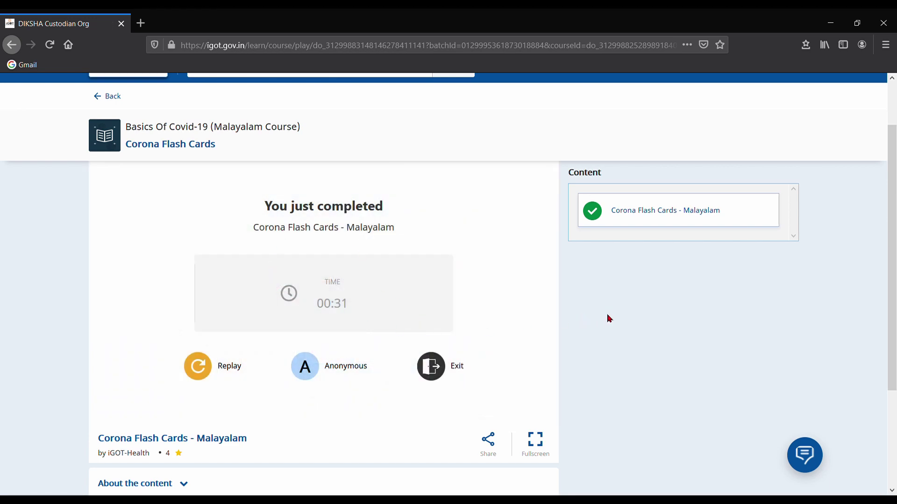
{"action": "left_click", "coordinate": [113, 97]}
{"action": "scroll", "coordinate": [458, 260], "scroll_direction": "down", "scroll_amount": 9}
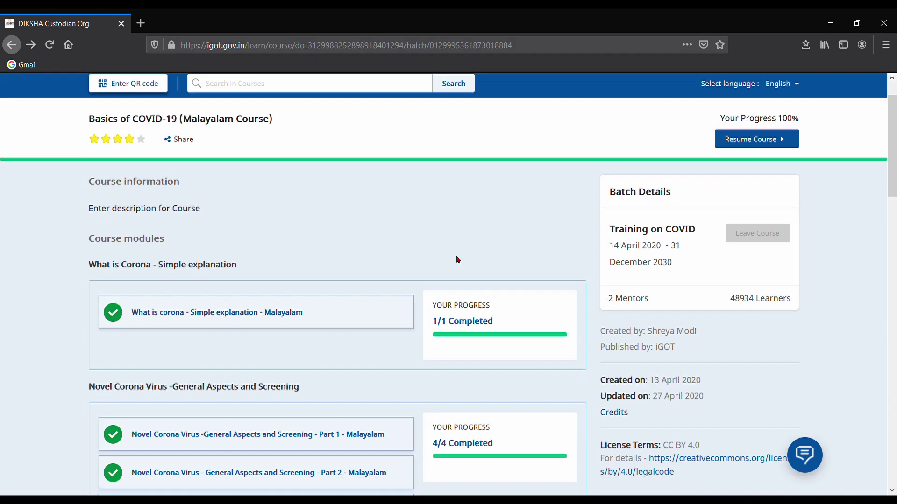
{"action": "scroll", "coordinate": [457, 261], "scroll_direction": "down", "scroll_amount": 15}
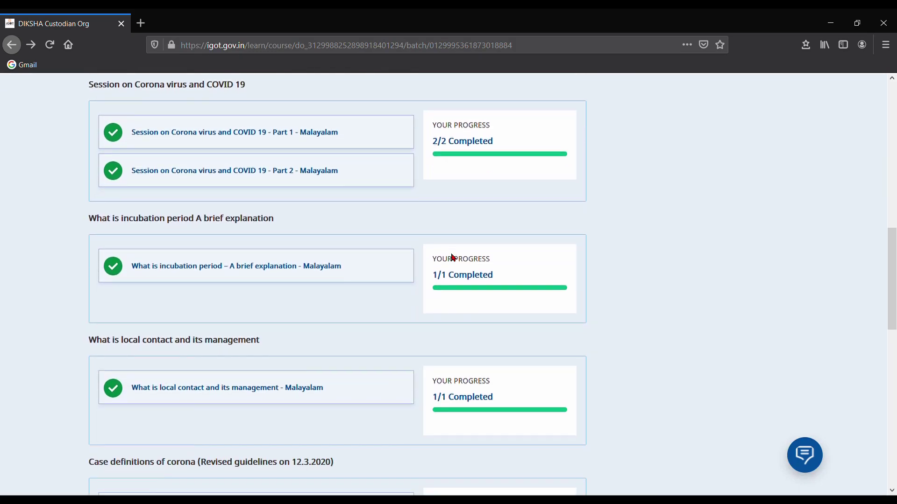
{"action": "scroll", "coordinate": [520, 292], "scroll_direction": "down", "scroll_amount": 3}
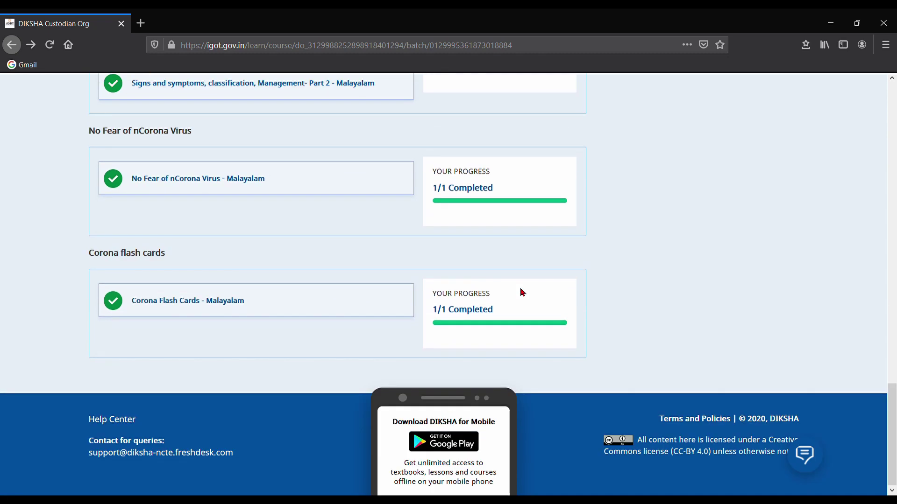
{"action": "scroll", "coordinate": [520, 292], "scroll_direction": "up", "scroll_amount": 3}
{"action": "scroll", "coordinate": [522, 292], "scroll_direction": "up", "scroll_amount": 6}
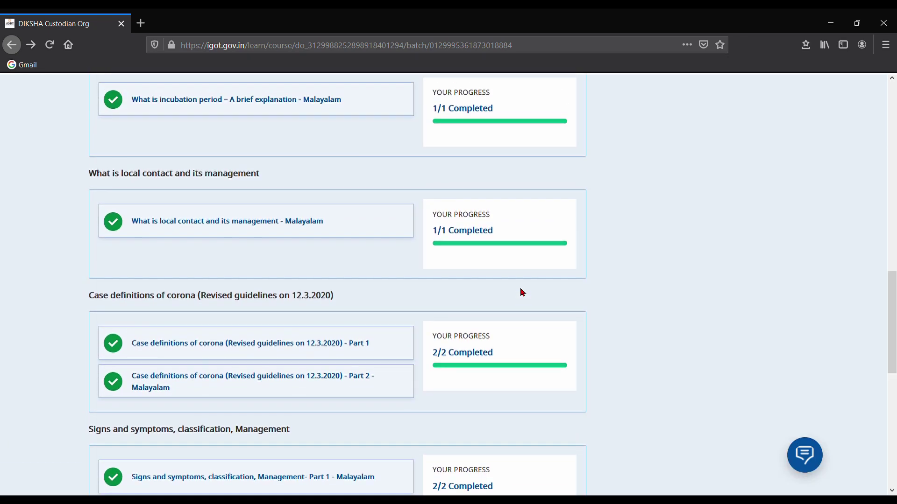
{"action": "scroll", "coordinate": [522, 293], "scroll_direction": "up", "scroll_amount": 10}
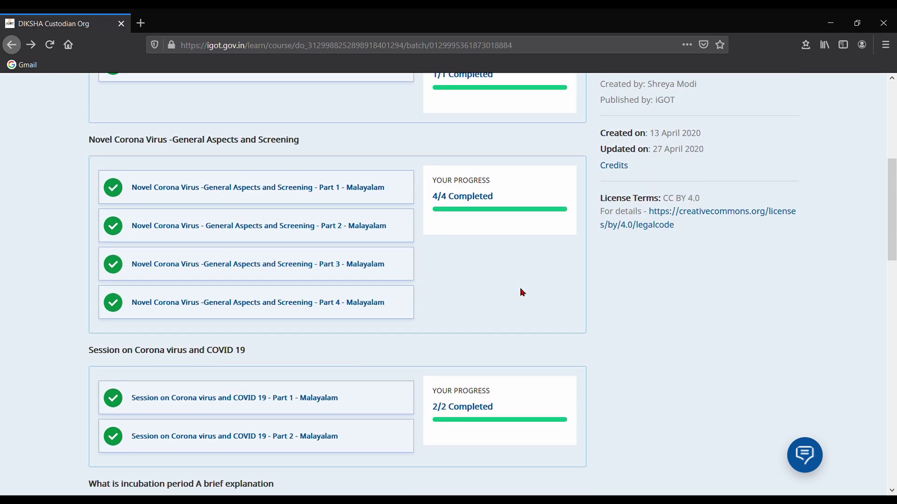
{"action": "scroll", "coordinate": [522, 292], "scroll_direction": "up", "scroll_amount": 1}
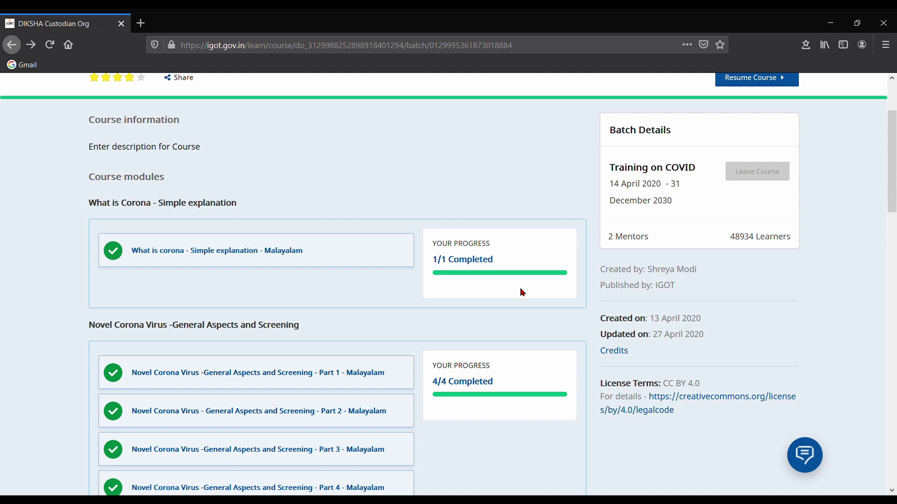
{"action": "scroll", "coordinate": [522, 292], "scroll_direction": "up", "scroll_amount": 3}
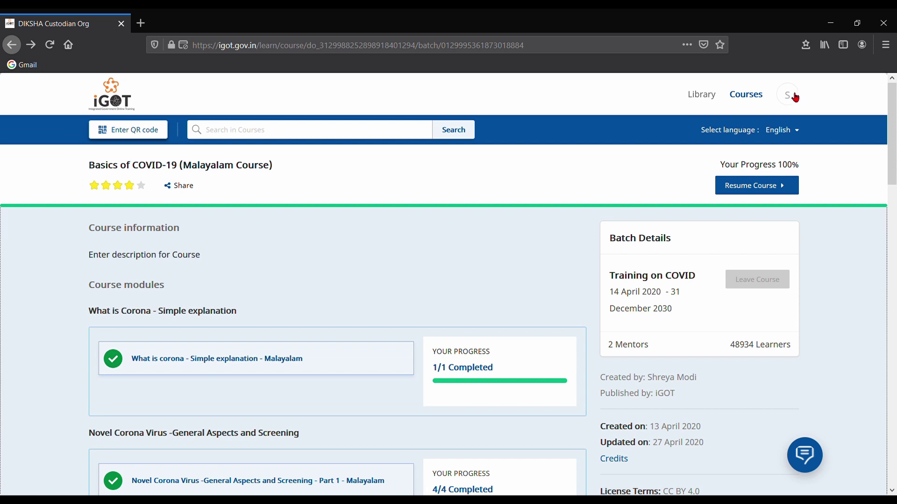
Step: From the profile page's Courses list, request the certificate for Basics of COVID-19 (Malayalam Course)
{"action": "left_click", "coordinate": [794, 97]}
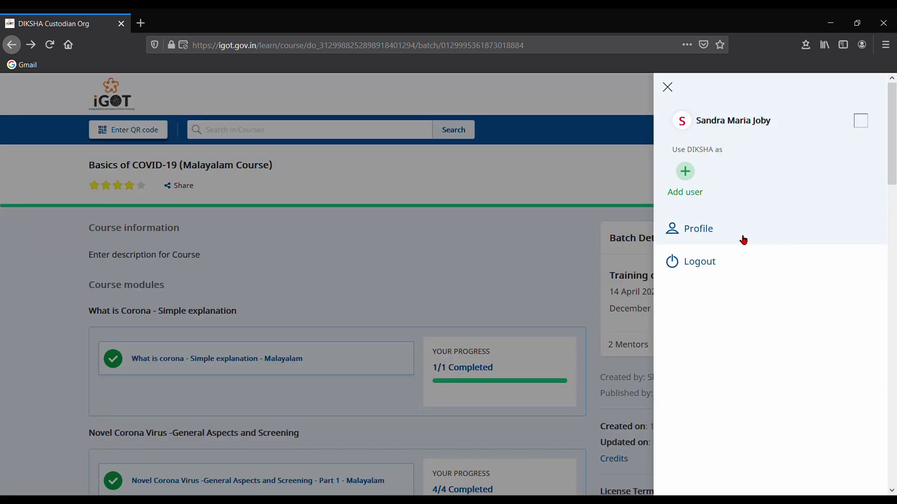
{"action": "left_click", "coordinate": [707, 233]}
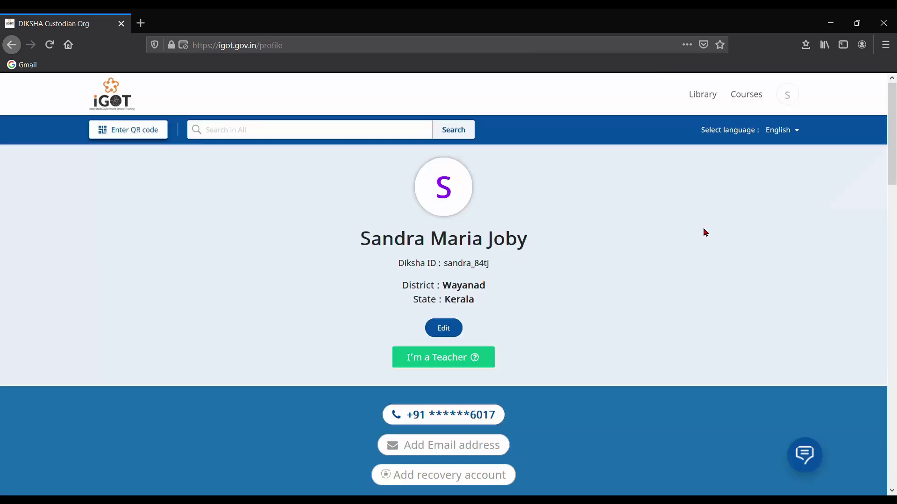
{"action": "scroll", "coordinate": [706, 233], "scroll_direction": "down", "scroll_amount": 10}
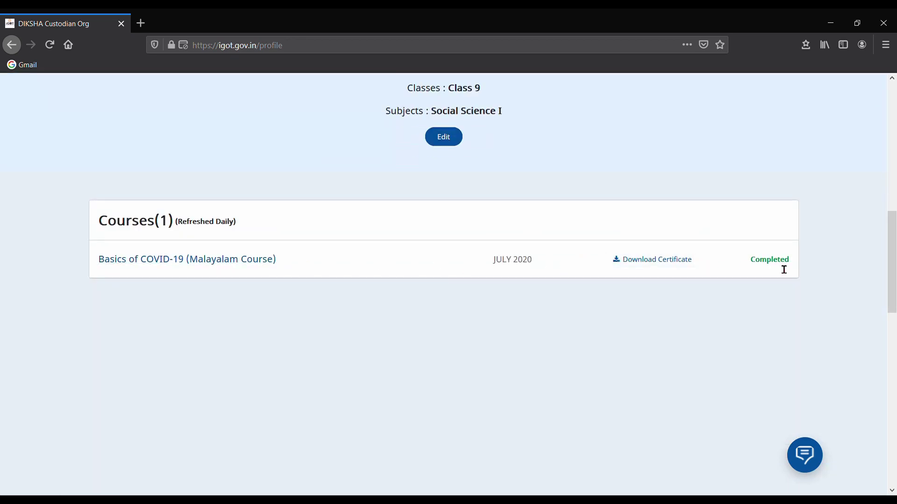
{"action": "left_click", "coordinate": [673, 266]}
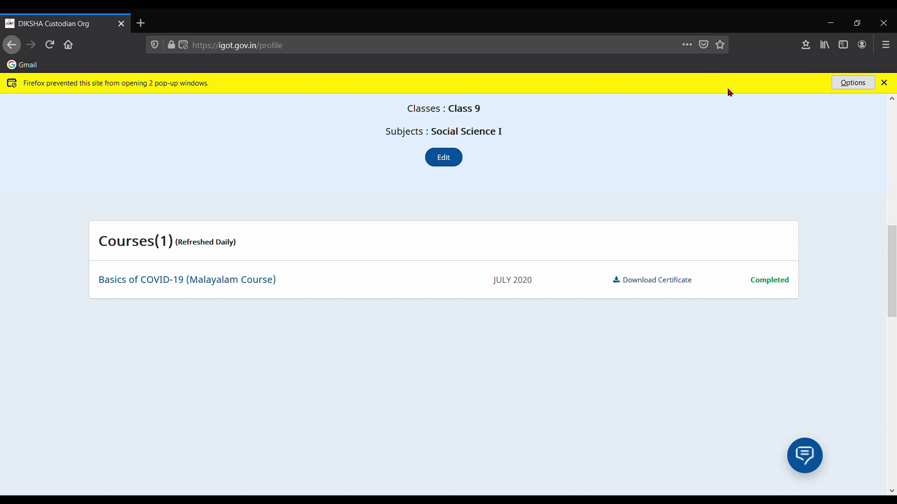
Step: Allow the blocked pop-ups to show the certificate PDF, then start saving it from the viewer
{"action": "left_click", "coordinate": [854, 84]}
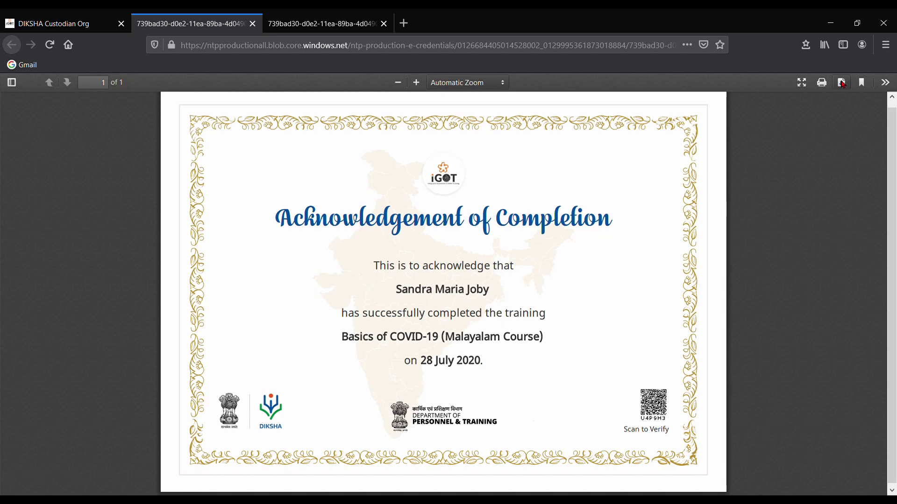
{"action": "left_click", "coordinate": [842, 83]}
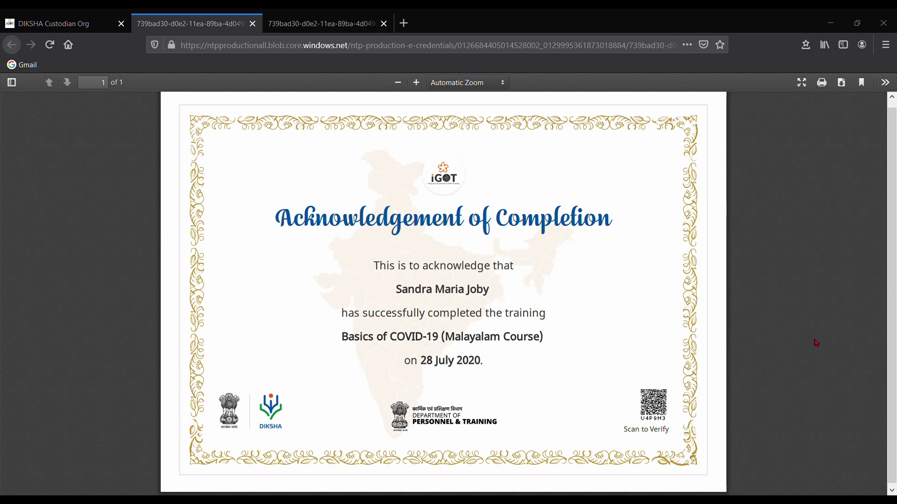